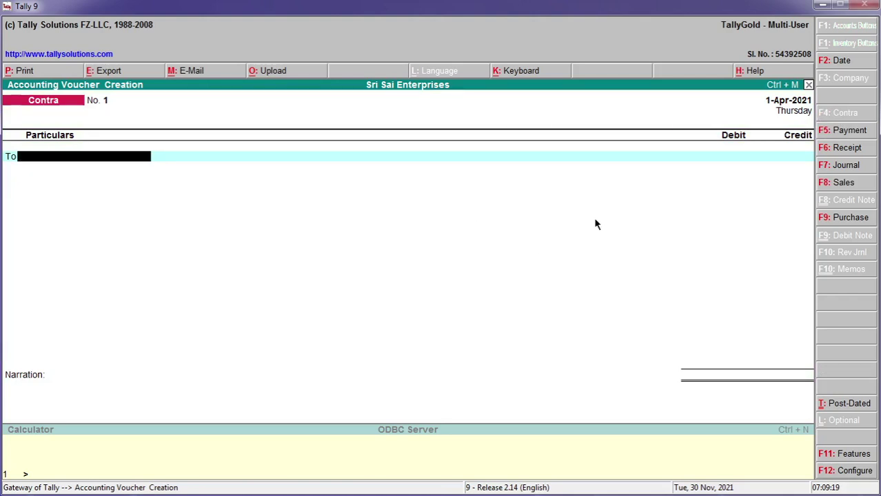
Fill the contra voucher by crediting Cash and debiting Bank A/c with 1,00,000
key(alt+Tab)
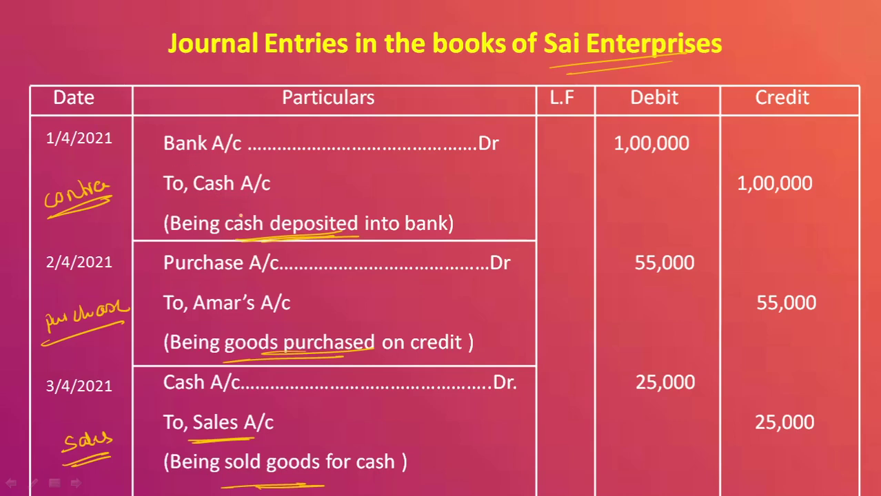
key(alt+Tab)
key(alt+Tab)
key(alt+Tab)
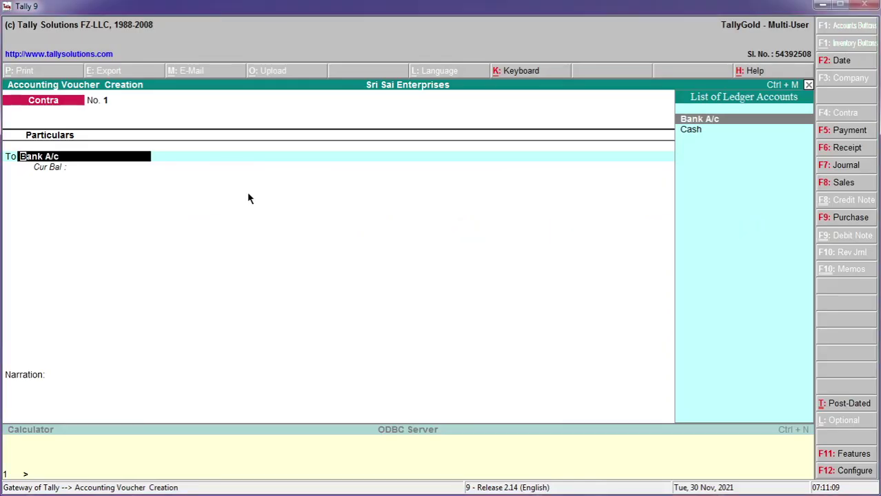
key(Return)
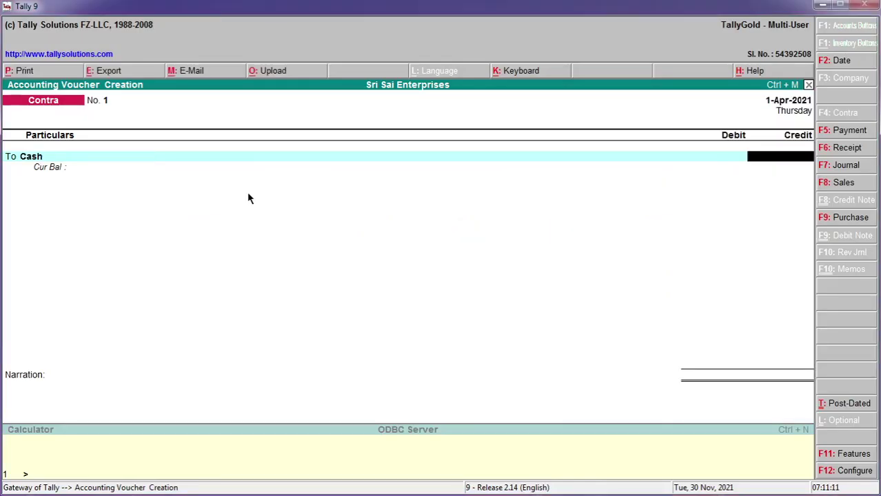
key(alt+Tab)
text(1,00,000)
key(Return)
key(Return)
key(Return)
Enter the contra voucher's narration "cash deposited into bank" and accept the voucher
text(c)
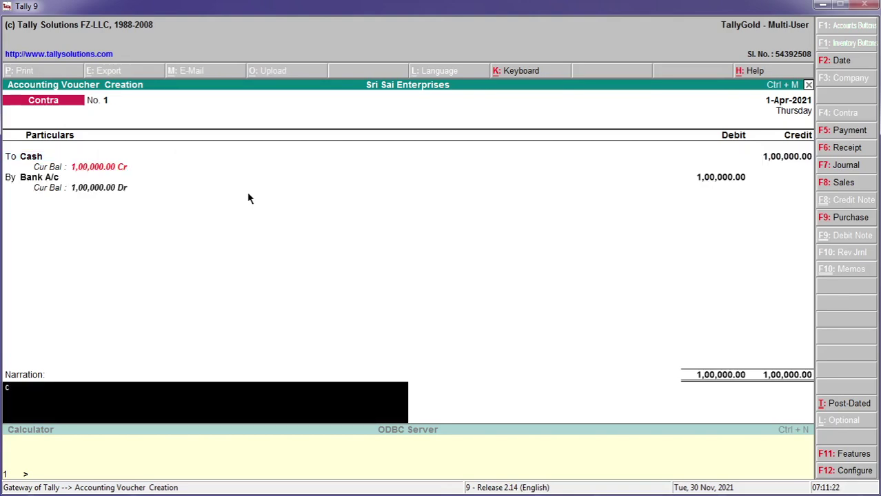
text(ash deposited into bam)
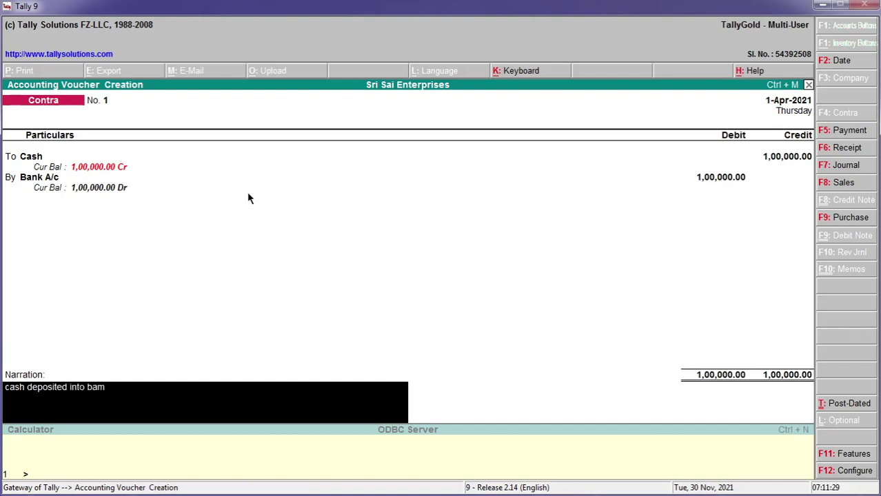
key(BackSpace)
text(nk)
key(Return)
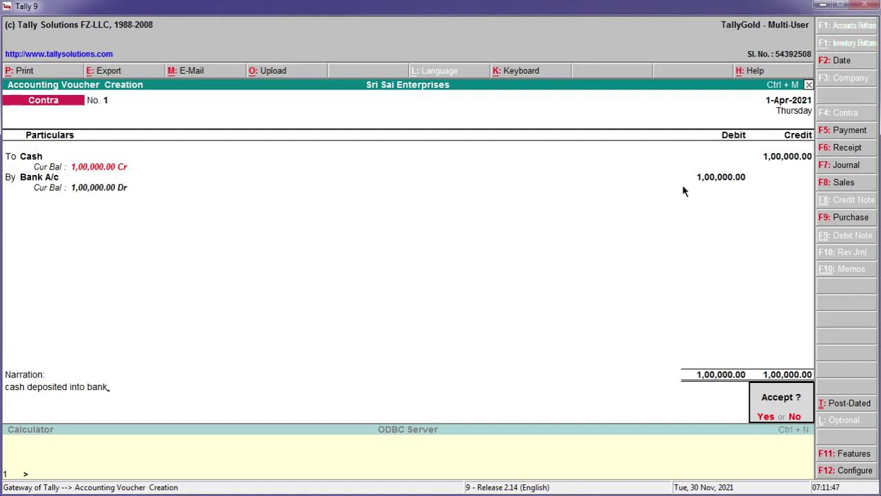
key(alt+Tab)
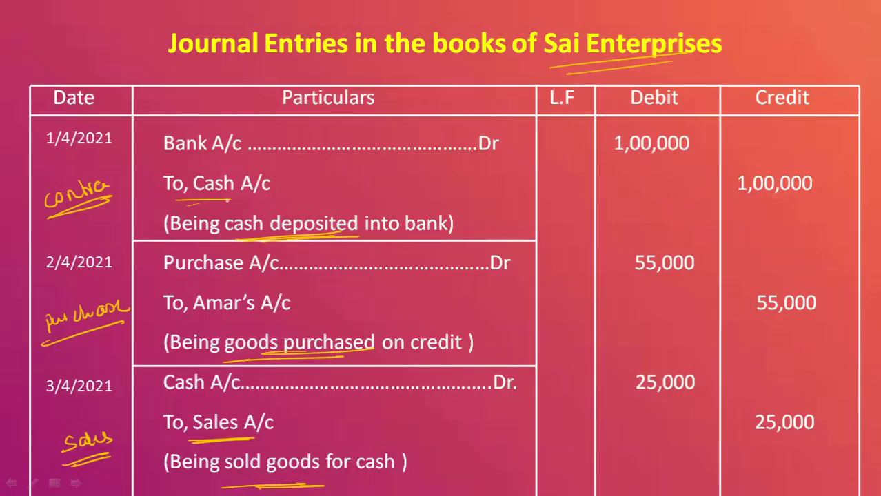
mouse_move(188, 200)
mouse_down()
mouse_move(246, 198)
mouse_move(201, 203)
mouse_up()
key(alt+Tab)
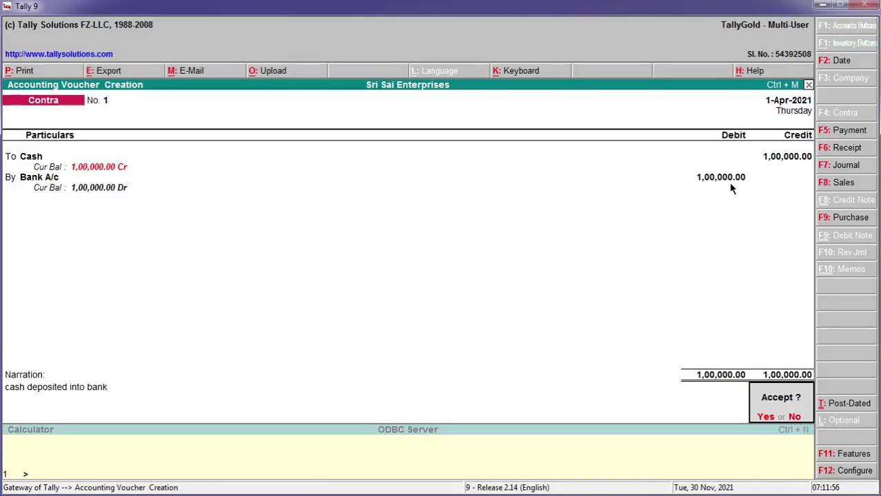
click(765, 418)
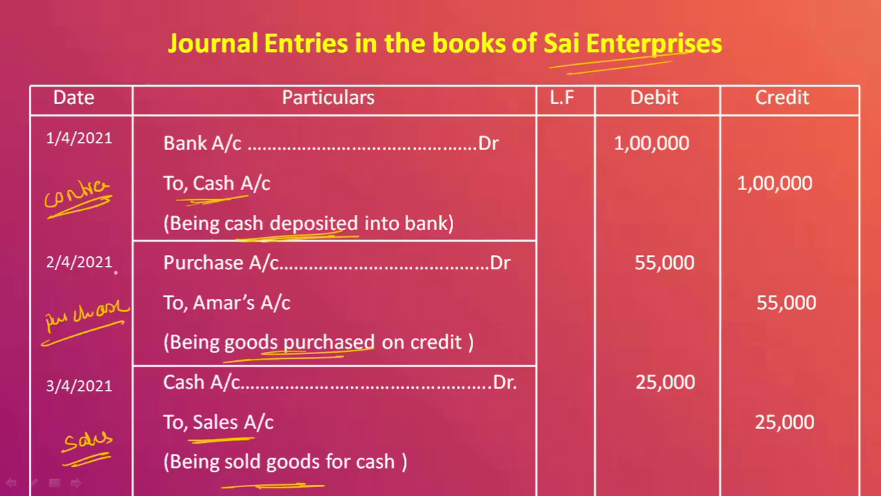
Start a purchase voucher dated 2-4-2021 with reference 100
mouse_move(50, 281)
mouse_down()
mouse_move(103, 274)
mouse_move(95, 275)
mouse_up()
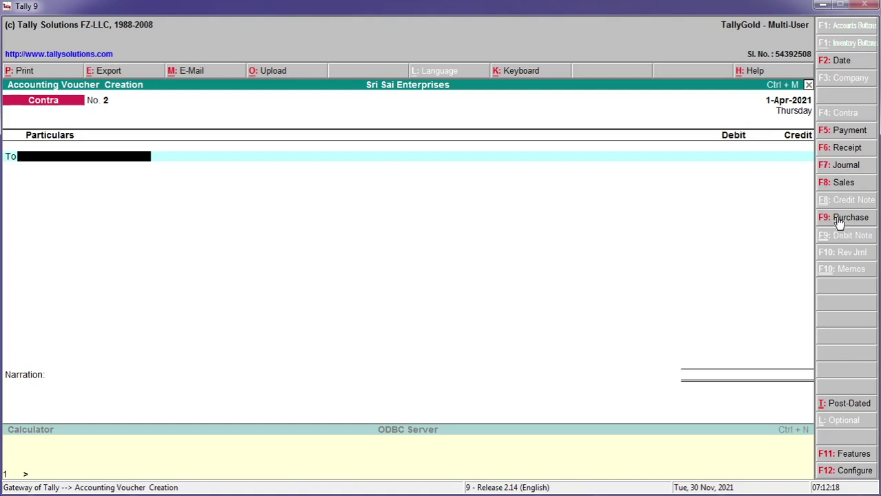
click(840, 219)
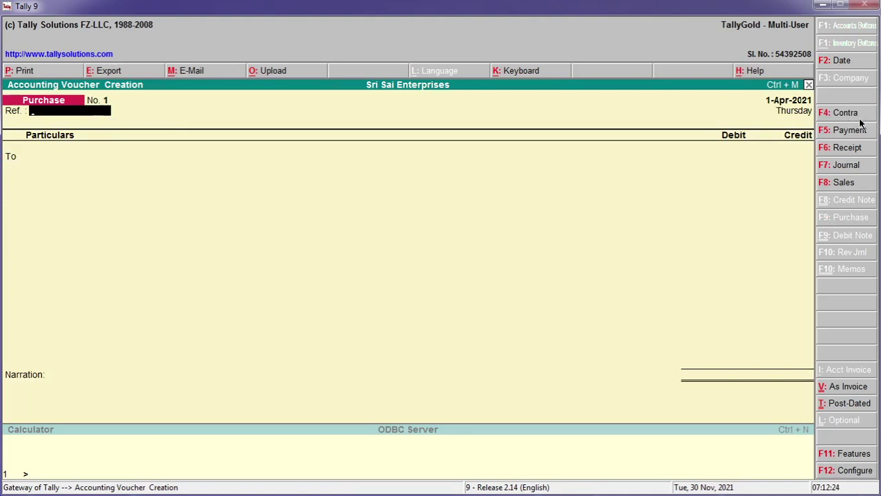
click(834, 62)
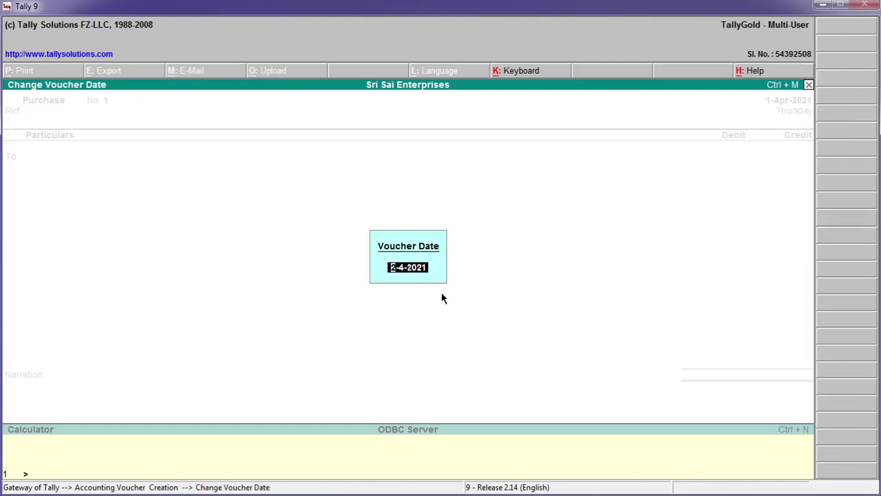
key(Return)
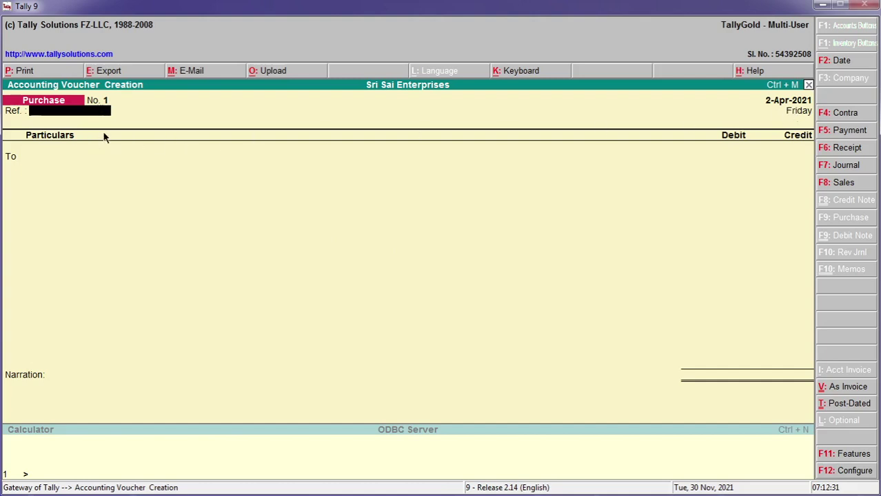
text(100)
key(Return)
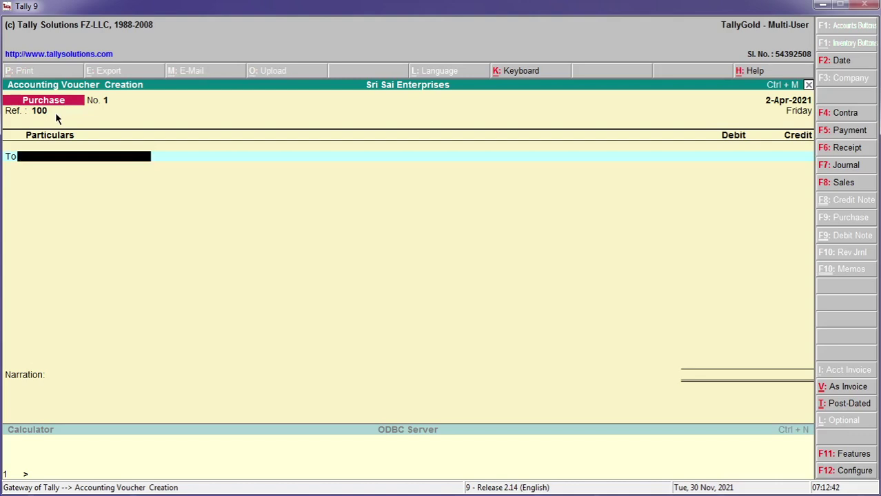
Credit the supplier's account with 55,000 under new reference 100 and debit Purchase A/c for the same amount
text(am)
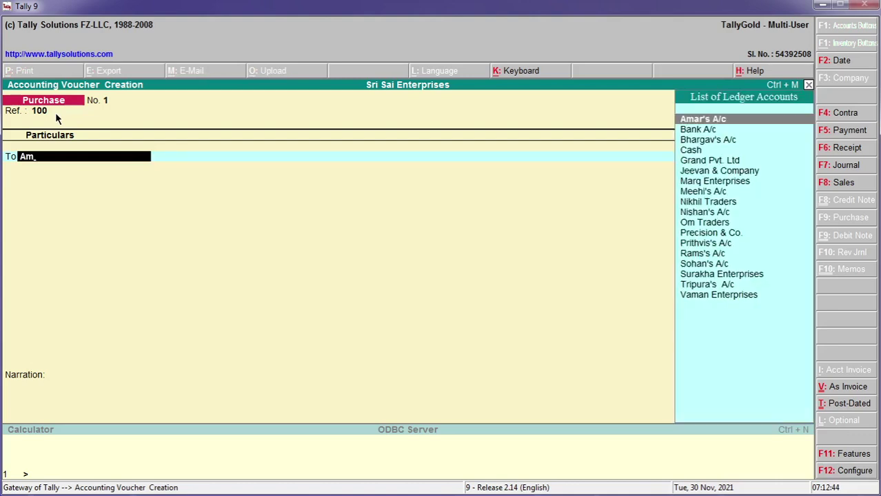
key(Return)
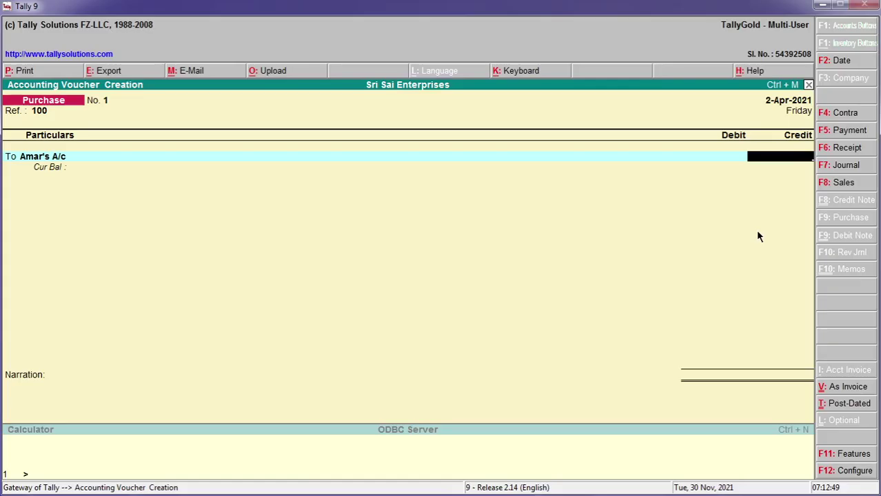
text(55000)
key(Return)
key(Return)
key(Return)
key(Return)
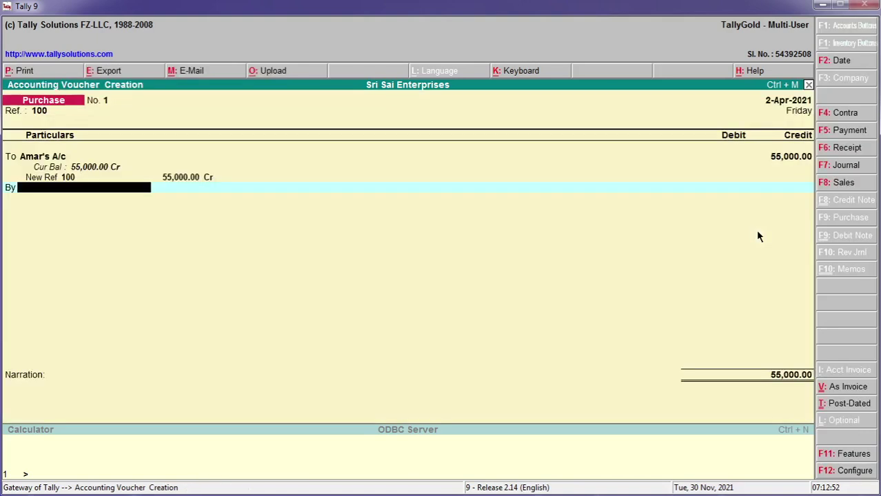
text(Pu)
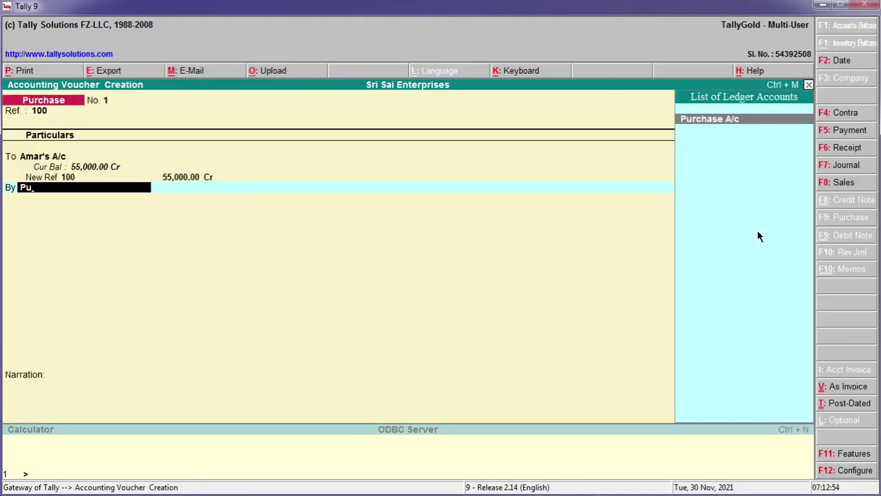
key(Return)
key(Return)
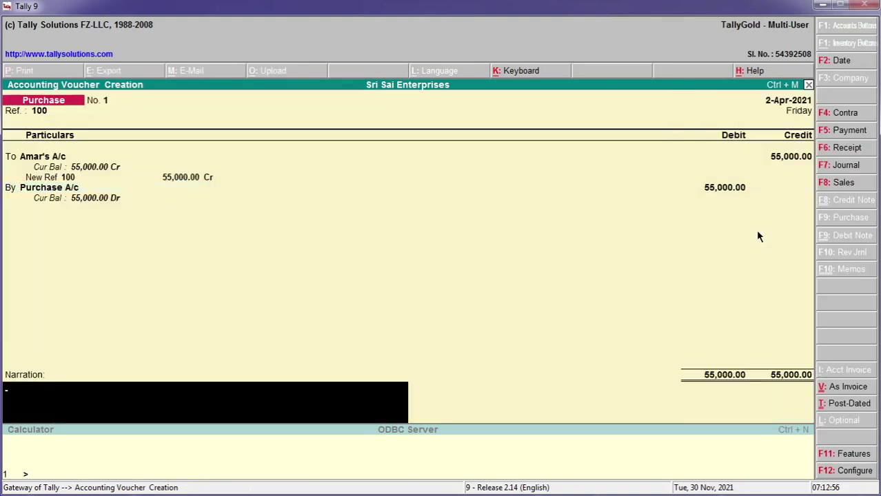
Enter the purchase voucher's narration "being goods purchased on credit" and accept the voucher
text(being goods pu)
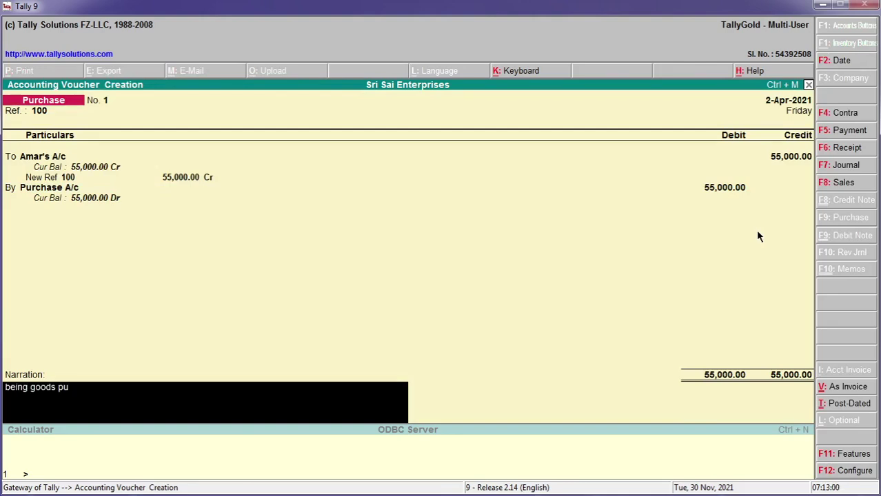
text(rchased on credit)
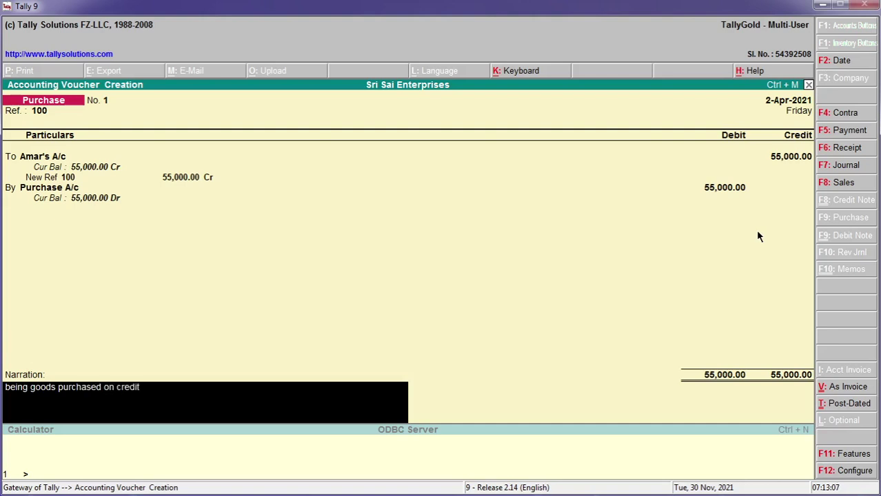
key(Return)
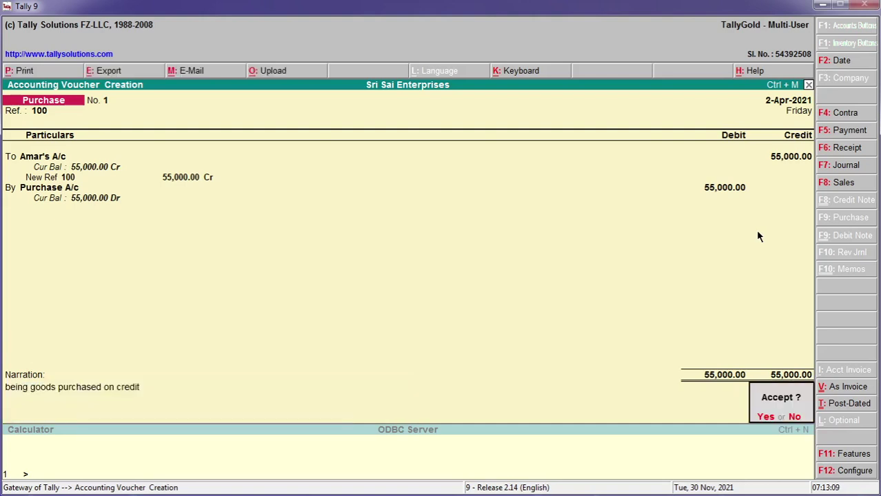
key(y)
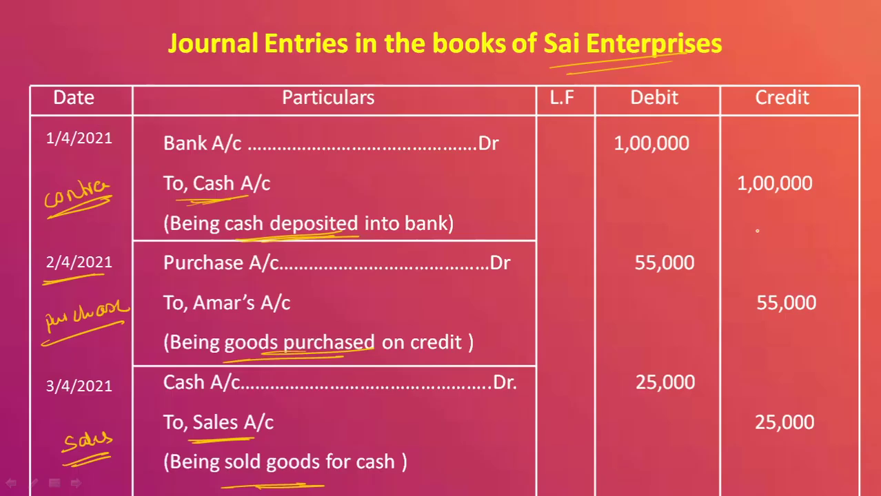
Start a sales voucher in voucher mode with reference 1
drag(79, 463, 117, 448)
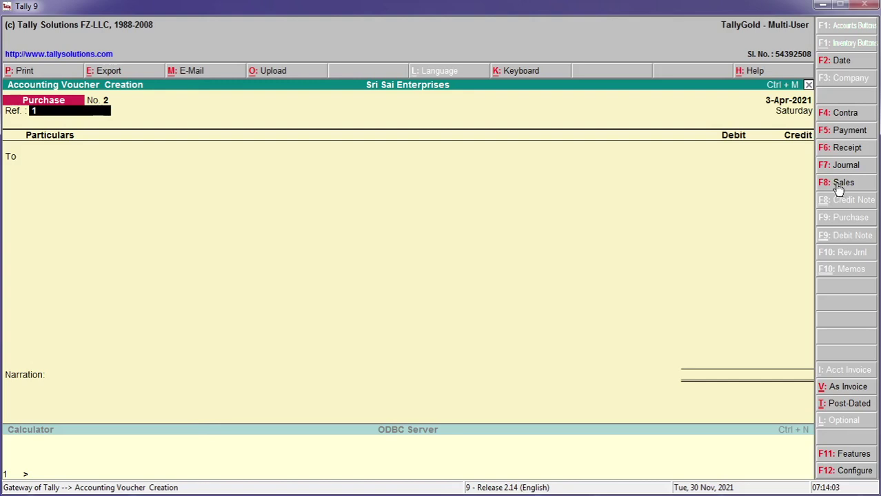
click(840, 189)
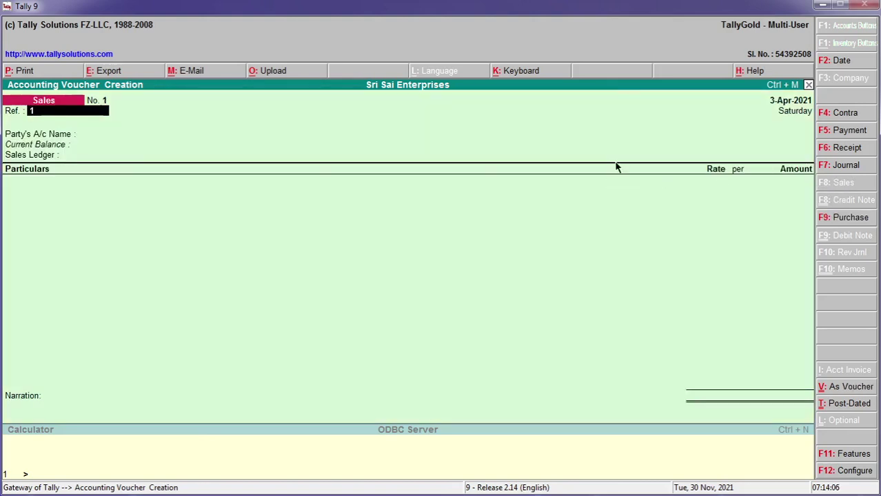
key(ctrl+v)
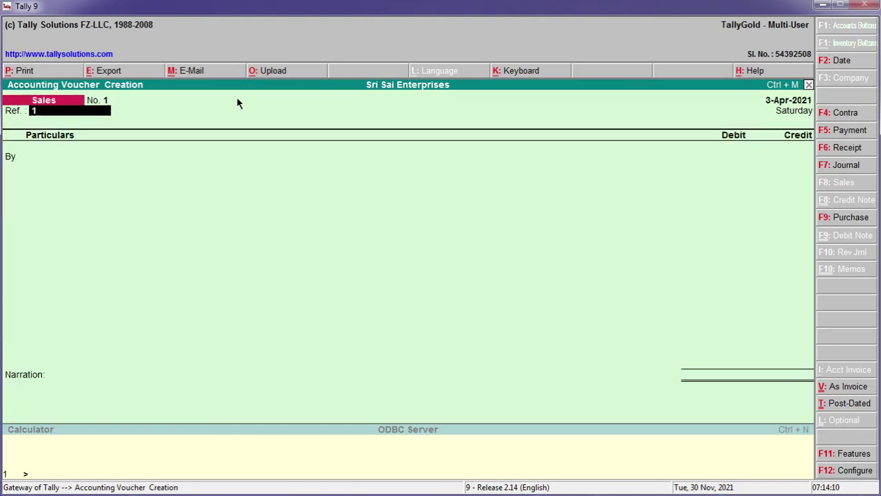
key(Return)
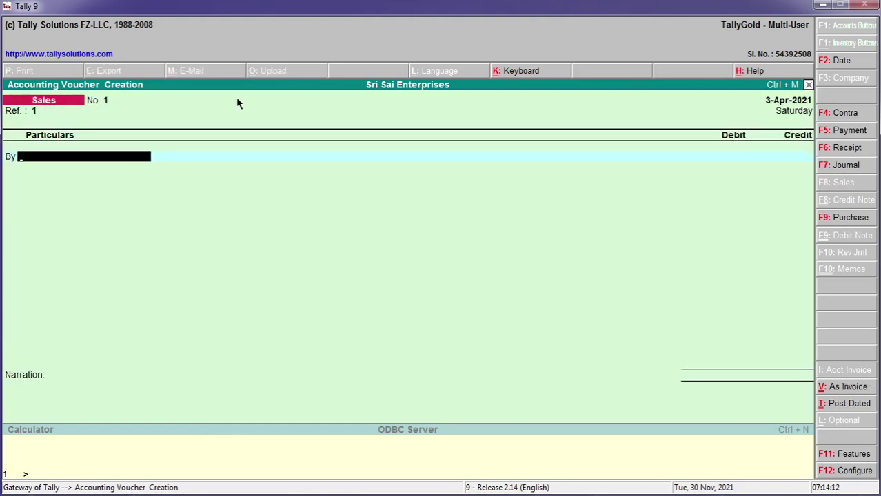
Debit Cash with 25,000 in the sales voucher
text(ca)
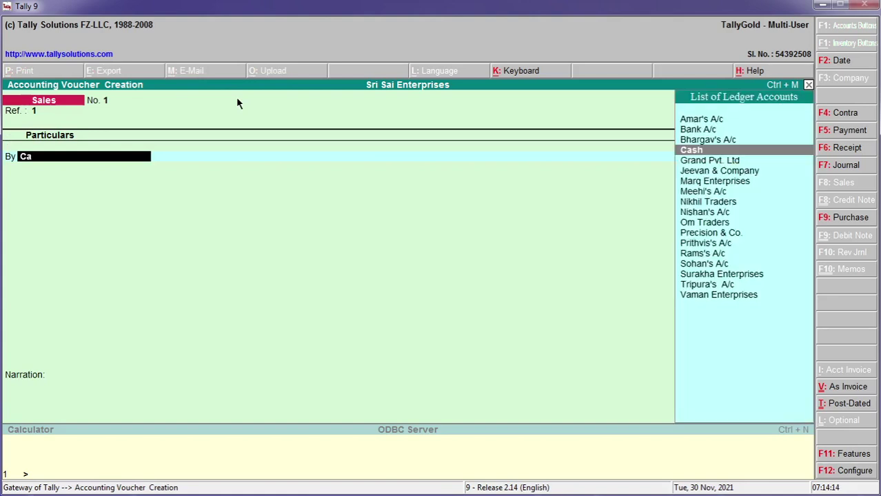
key(Return)
key(alt+Tab)
key(alt+Tab)
text(25000)
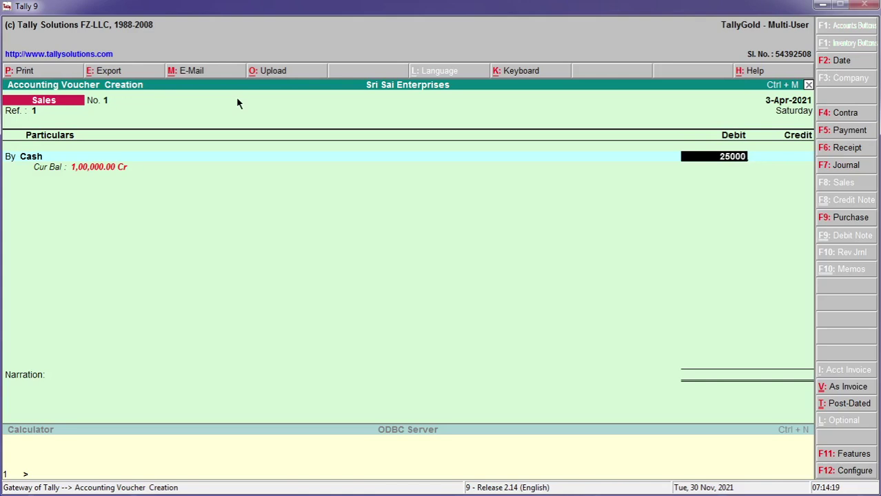
key(Return)
key(Return)
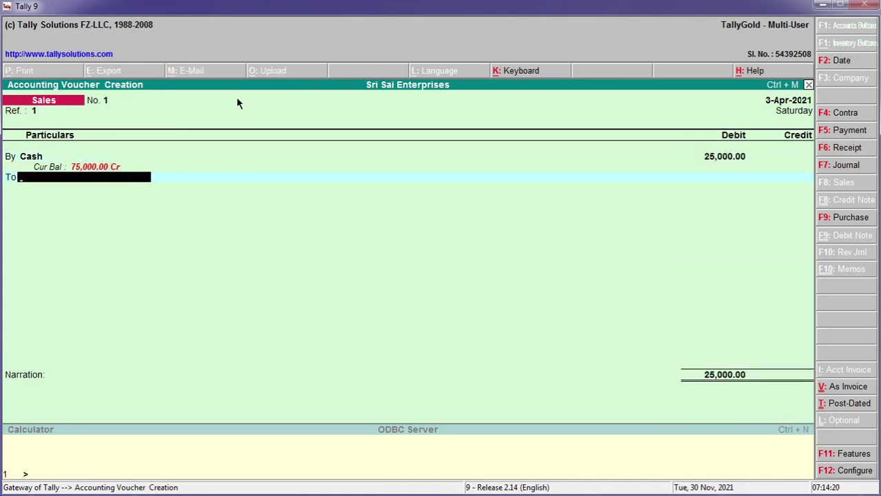
Credit Sales A/c with 25,000 and enter a narration stating that goods were sold for cash
text(sa)
key(Return)
key(Return)
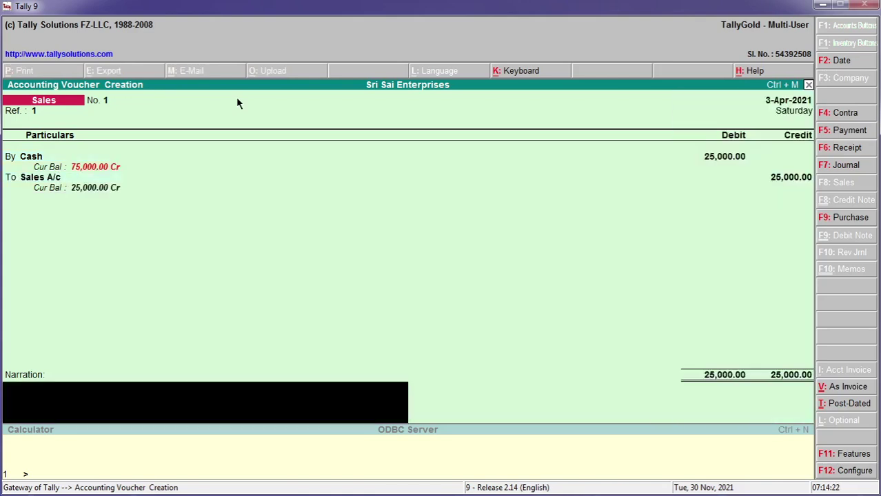
text(being gooods sold for ca)
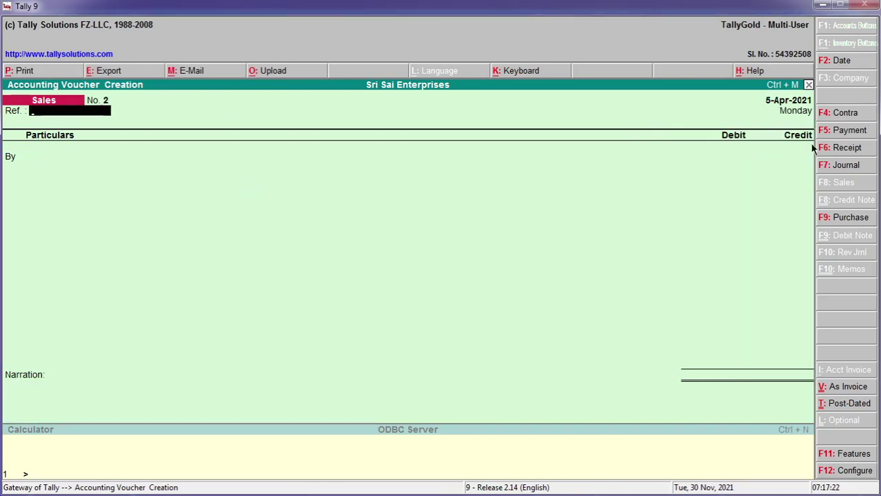
Start a receipt voucher and credit the cheque payer's personal ledger account with 15,000
click(846, 148)
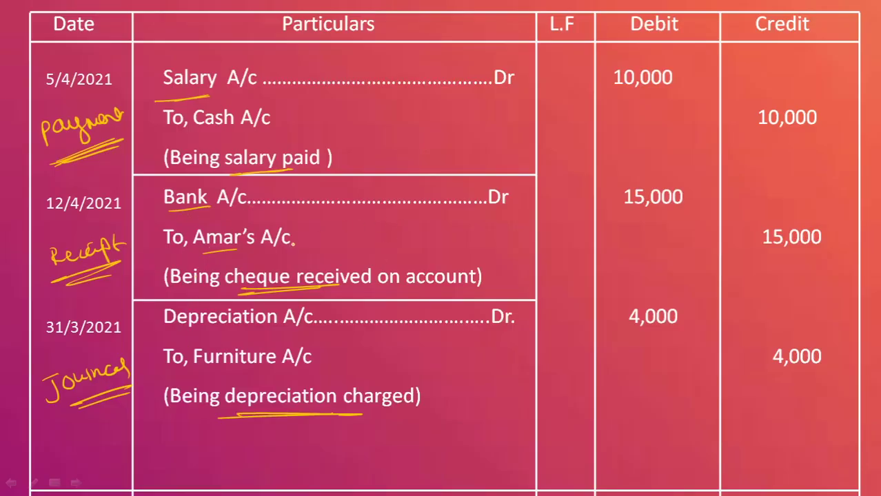
key(alt+Tab)
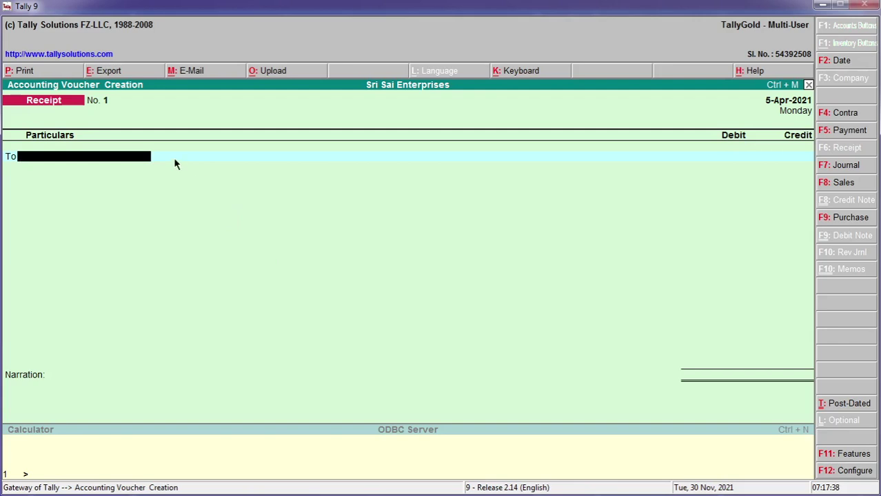
text(A)
key(Return)
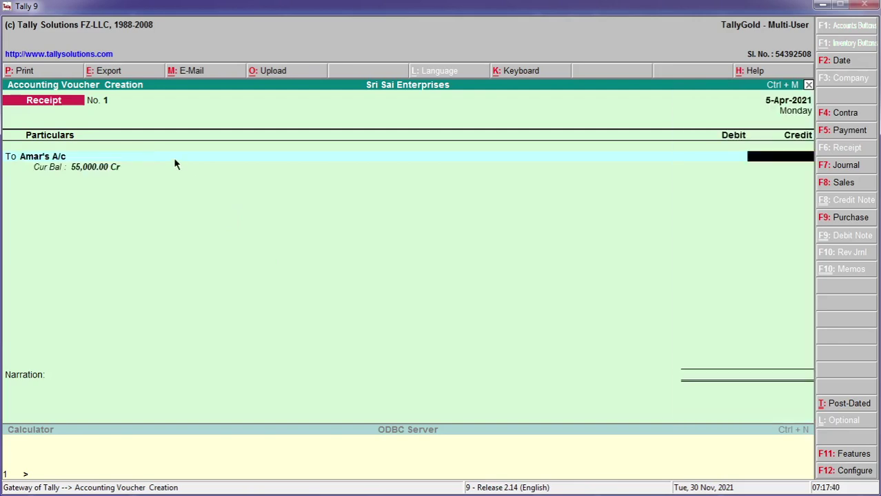
text(15000)
key(Return)
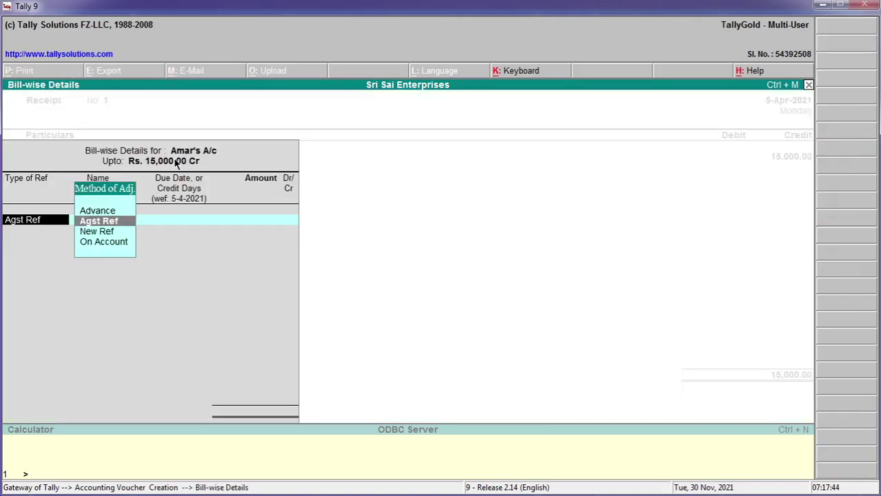
Allocate the credited receipt amount as On Account in the bill-wise details
key(Down)
key(Down)
key(Return)
key(Return)
key(Return)
key(Return)
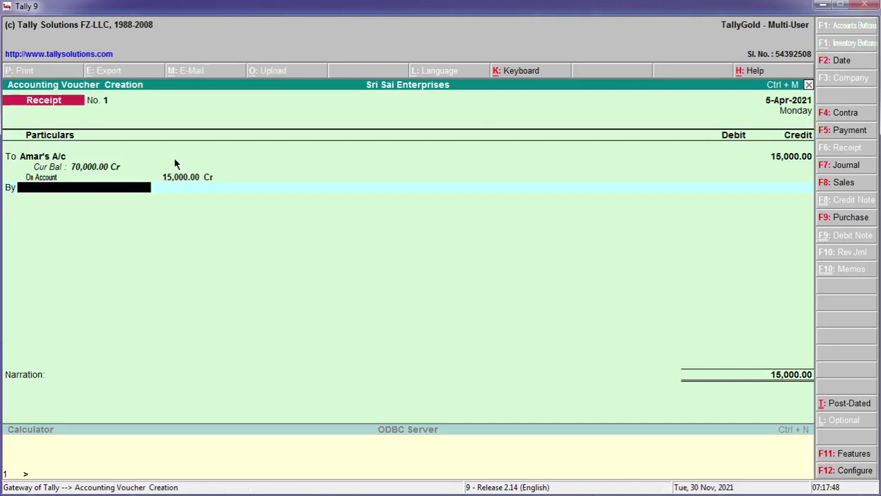
Debit Bank A/c with 15,000 in the receipt voucher
text(Ban)
key(Return)
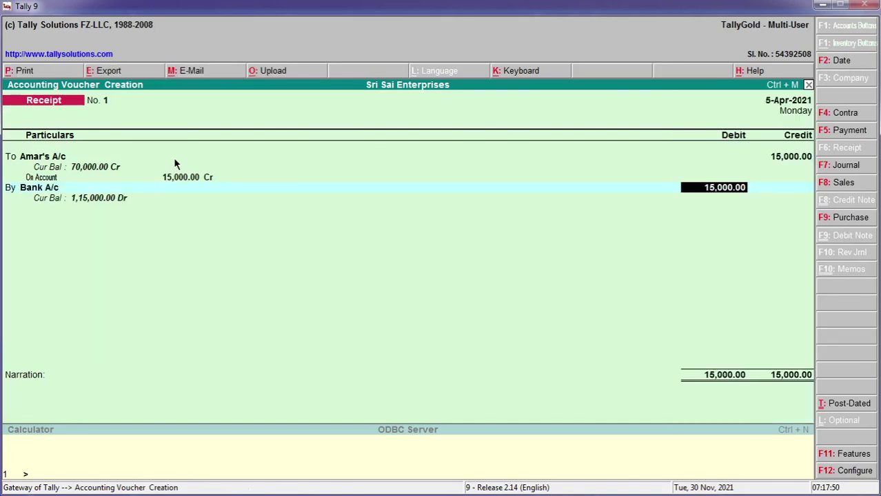
key(Return)
Complete the receipt narration with the cheque number followed by "received" and accept the voucher
text(12564)
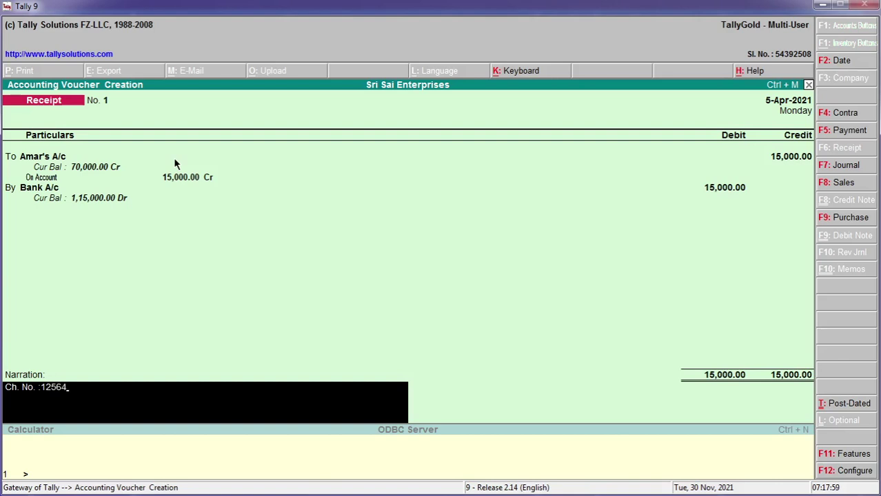
text( received fr)
key(BackSpace)
key(BackSpace)
key(Return)
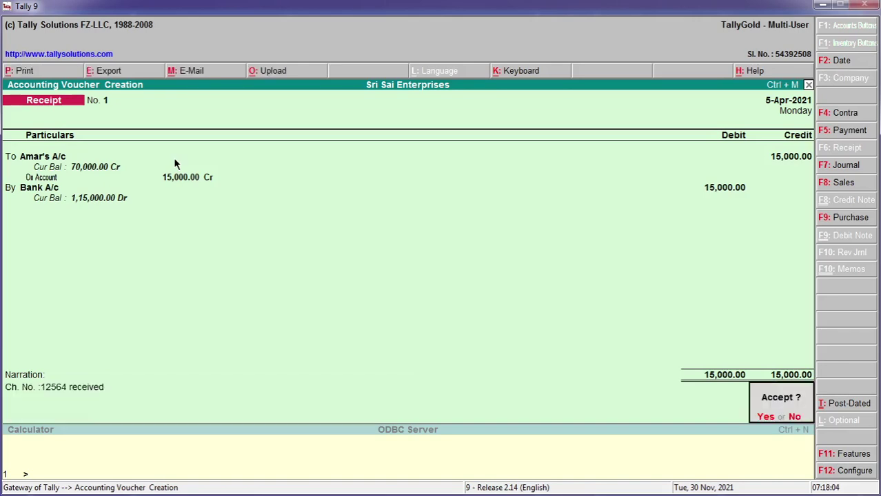
key(y)
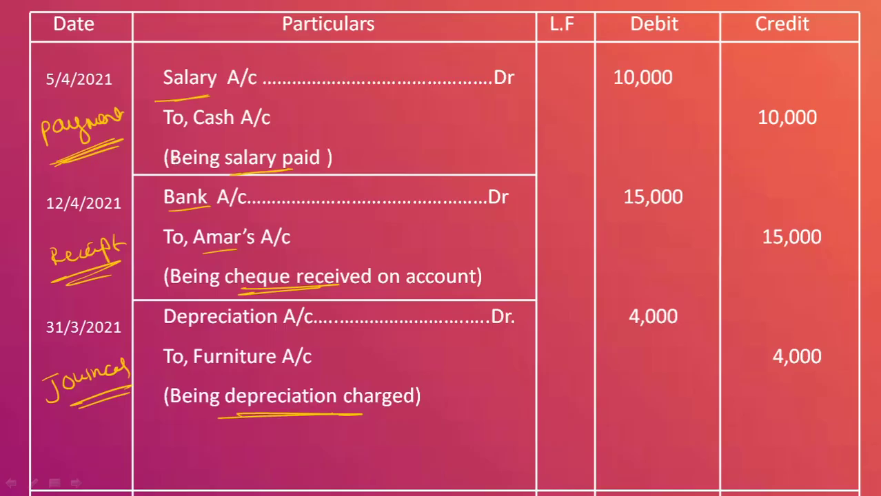
drag(61, 409, 136, 386)
drag(183, 333, 291, 324)
drag(186, 374, 283, 364)
key(alt+Tab)
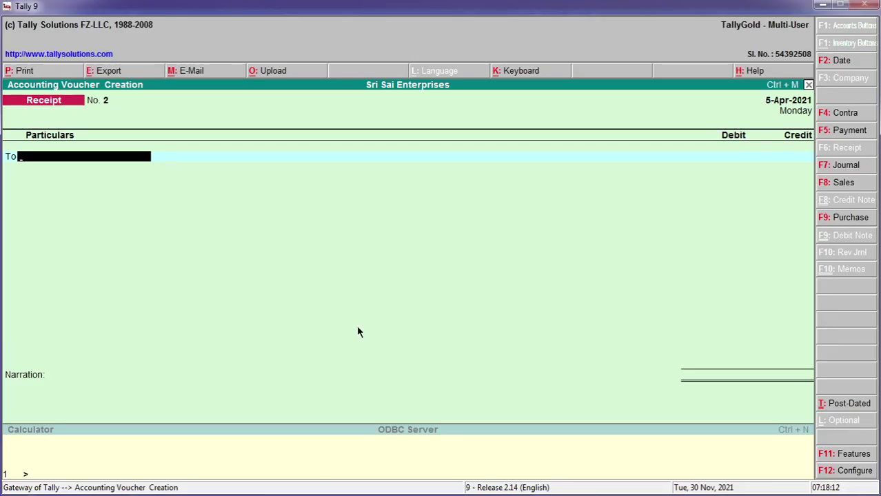
Change the voucher date to 31-Mar-2022 and switch to a journal voucher
key(F2)
text(31/3/)
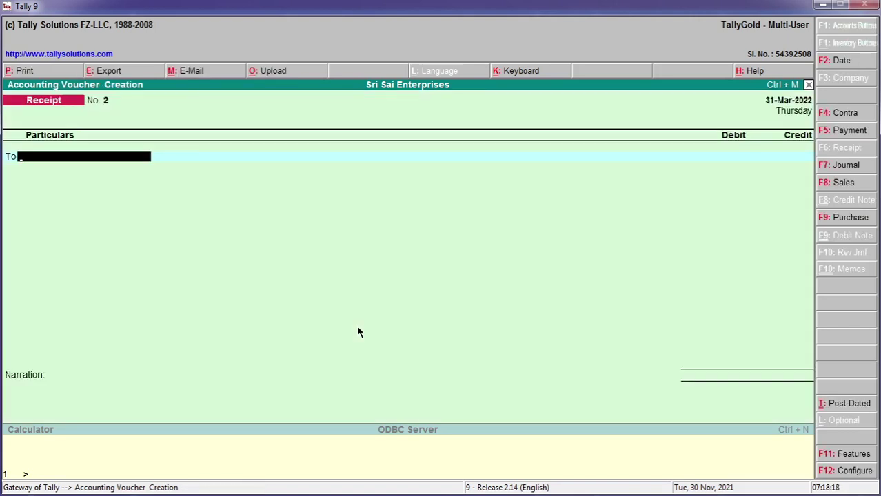
click(835, 168)
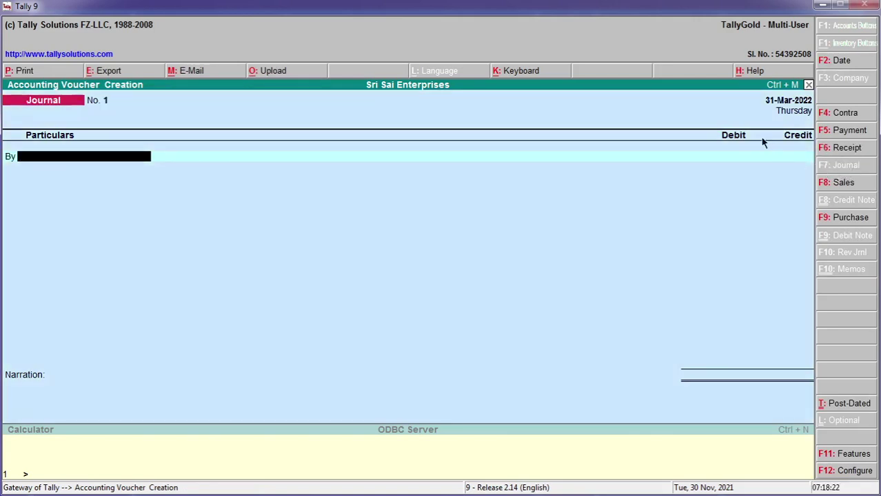
Debit Depreciation A/c and credit Furniture A/c with 4,000 in the journal voucher
text(Dep)
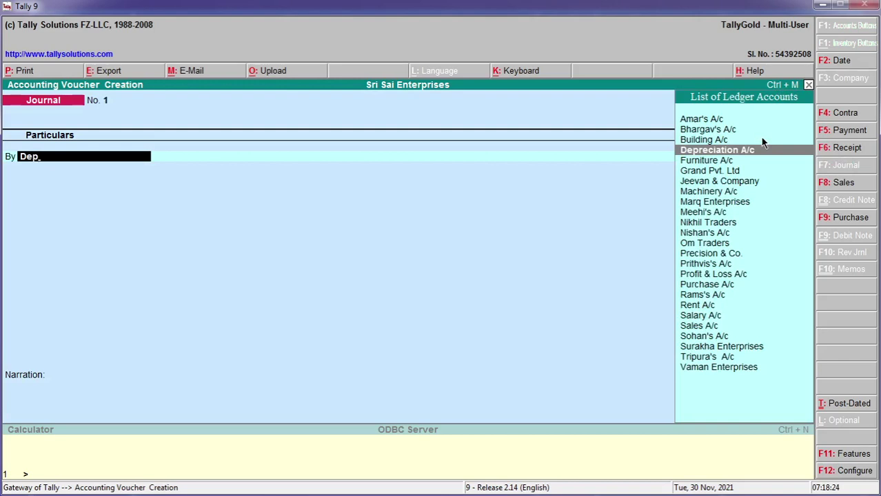
key(Return)
text(4000)
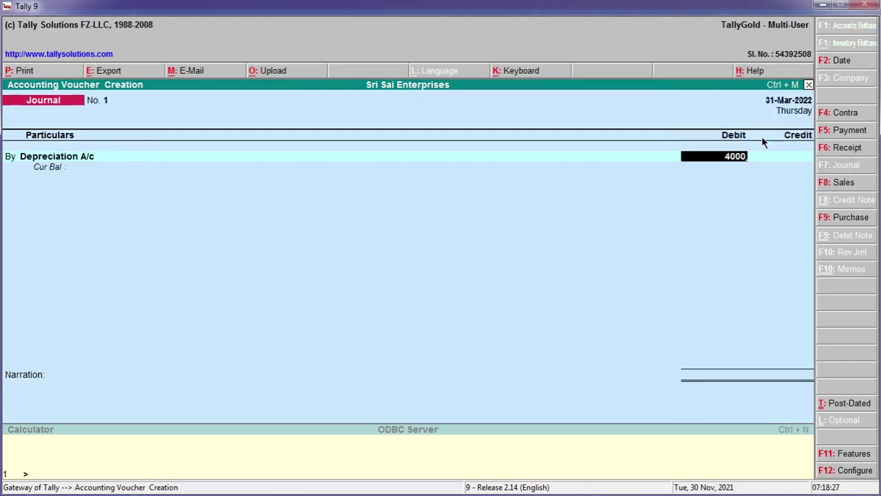
key(Return)
text(Fur)
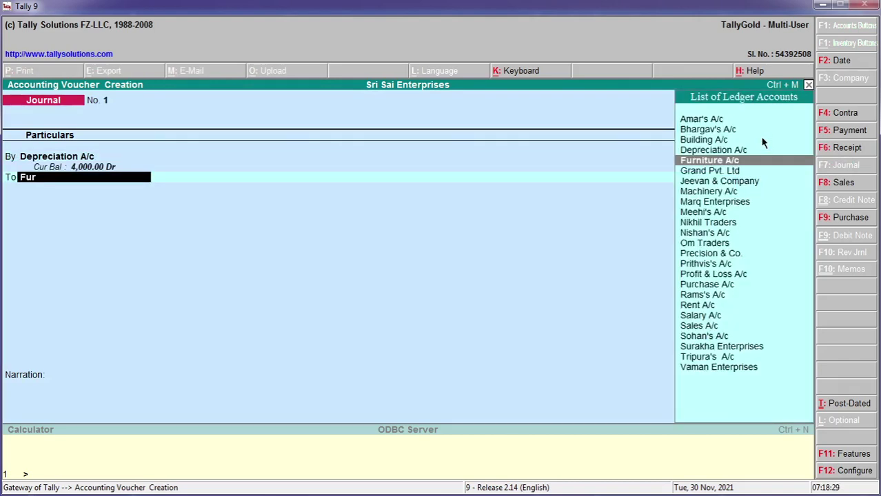
key(Return)
key(Return)
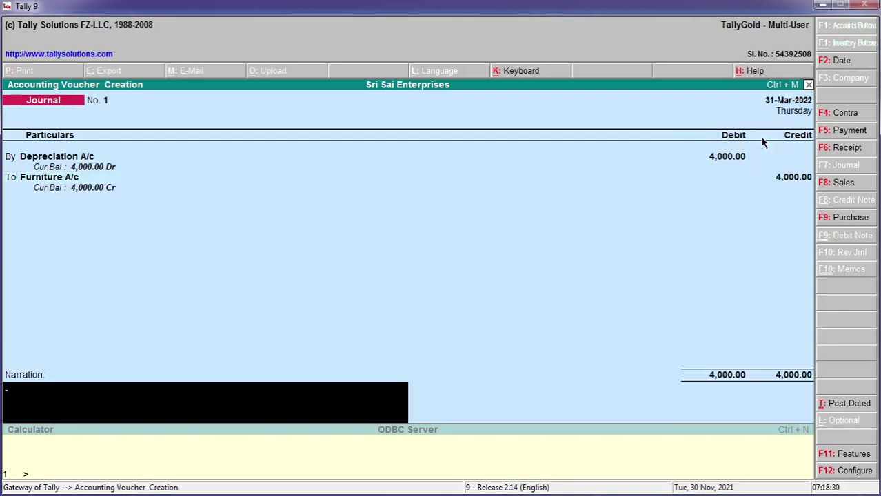
Enter the journal narration "depreciation charged" and accept the voucher
text(depreciation charged)
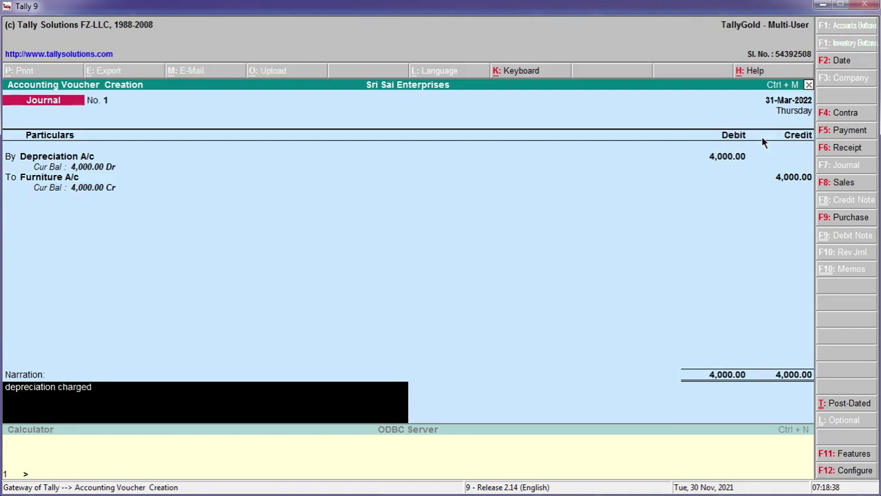
key(Return)
key(Return)
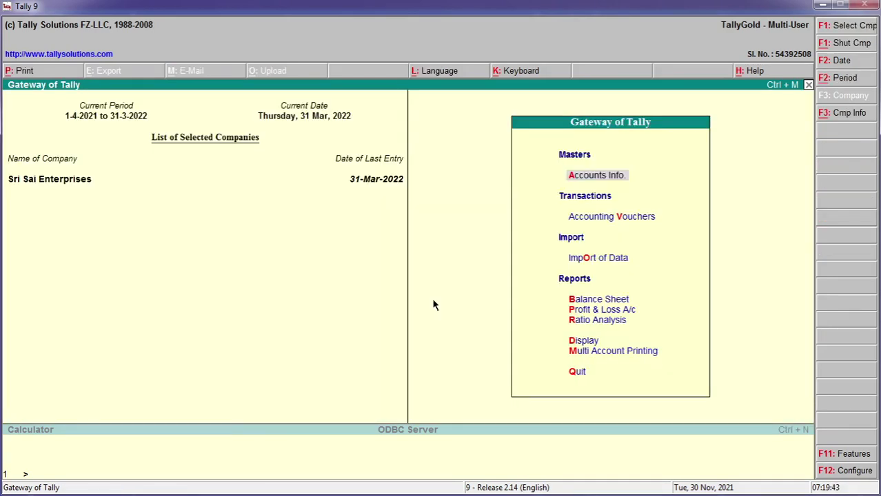